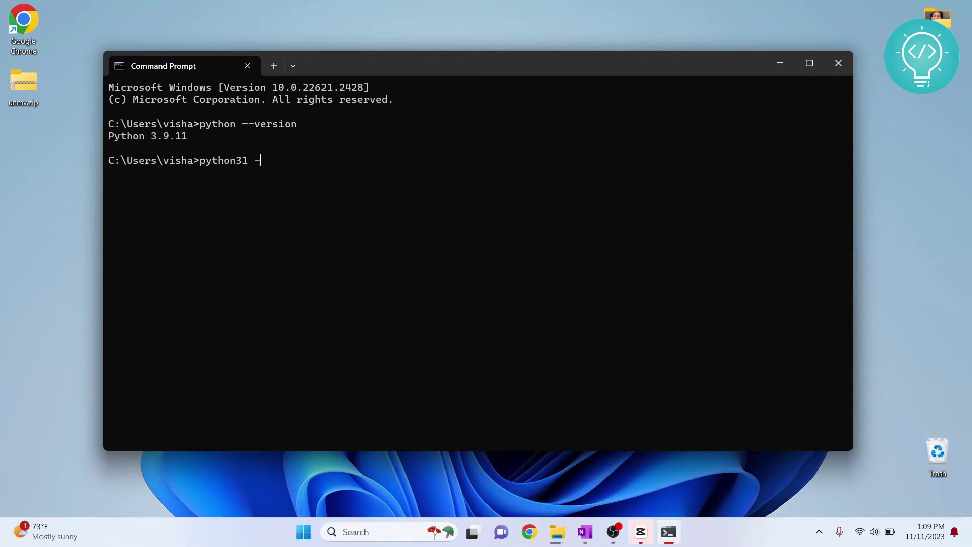
- Check the versions of python31 (3.11.4) and python32 (3.12.0)
key("Return")
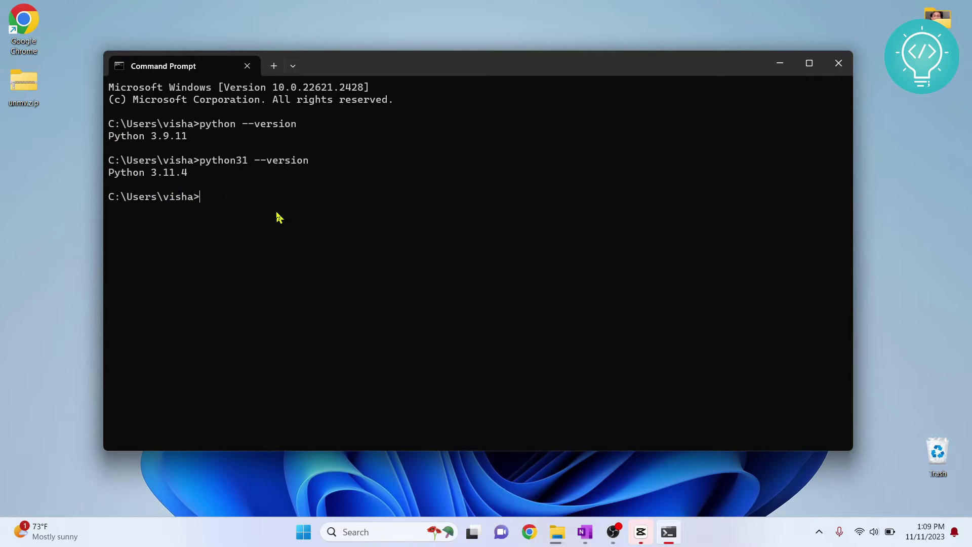
key("Up")
key("Return")
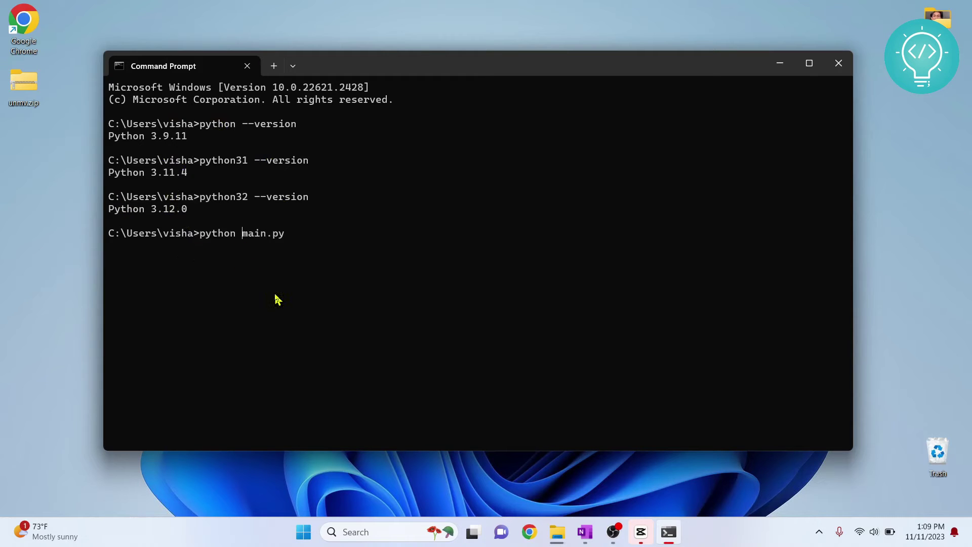
type("32")
- Run main.py with python32, then clear the console and exit Command Prompt
key("Return")
type("cle")
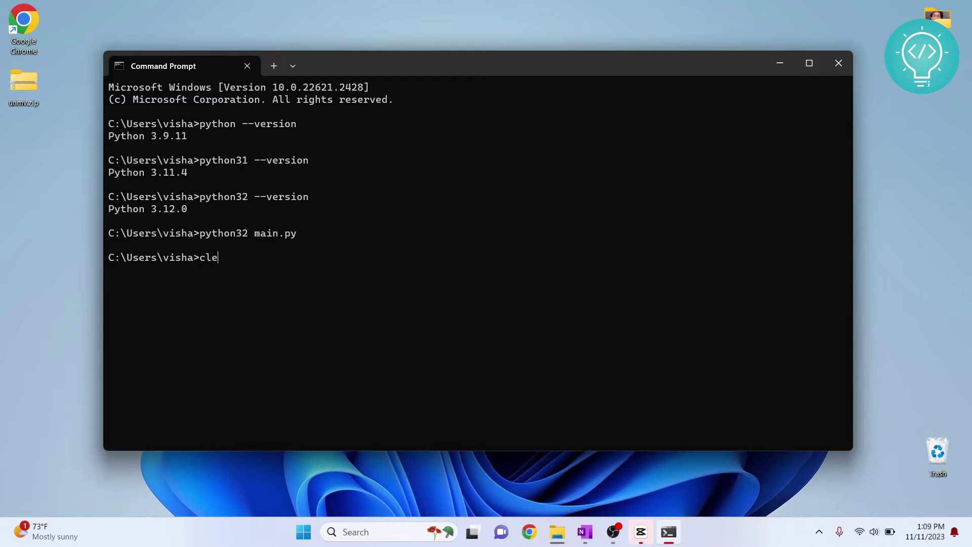
key("BackSpace")
type("s")
key("Return")
type("exit")
key("Return")
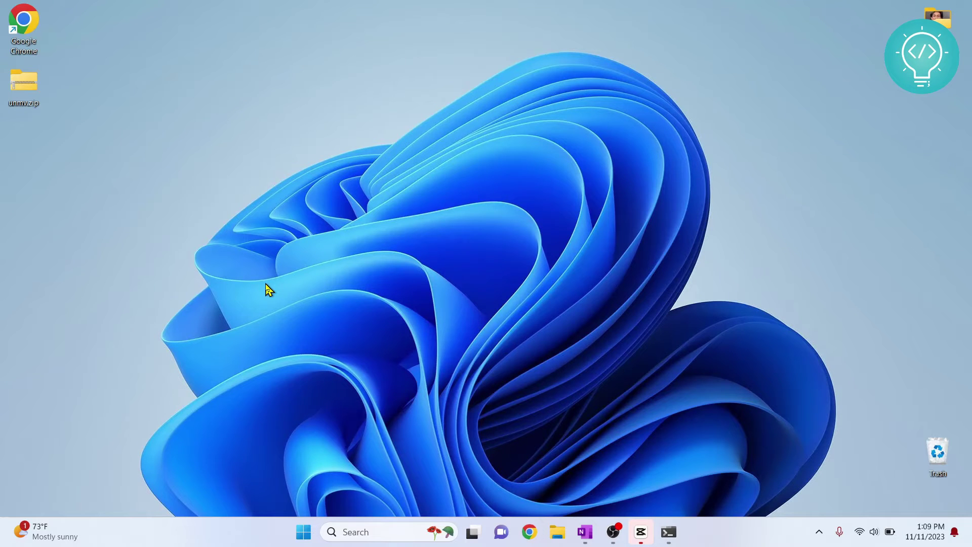
- Open the user Path variable for editing from the environment variables settings
key("super")
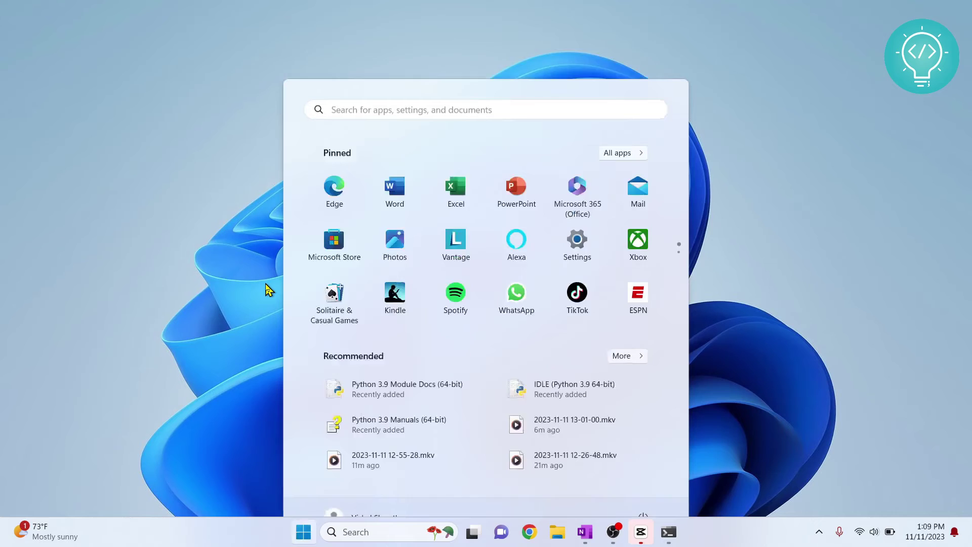
type("en")
key("Return")
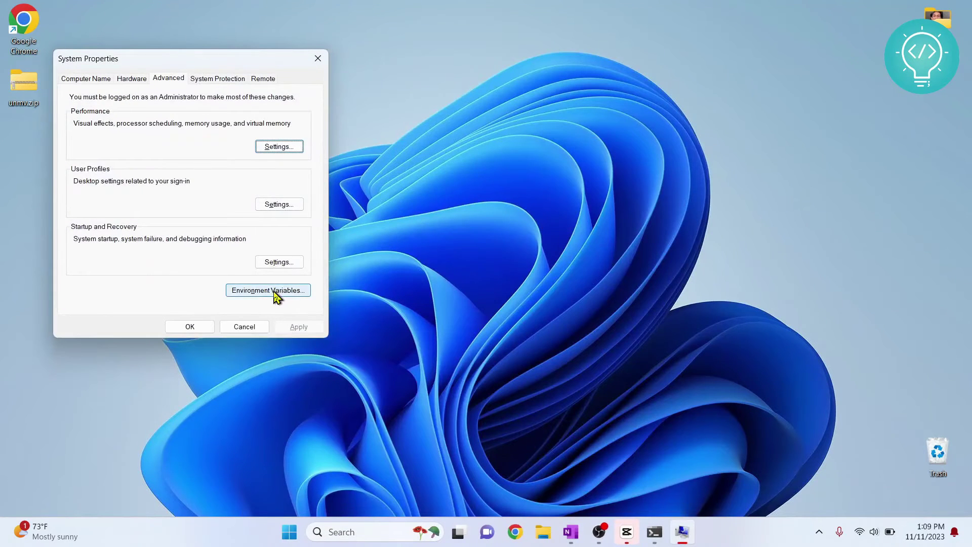
left_click(275, 293)
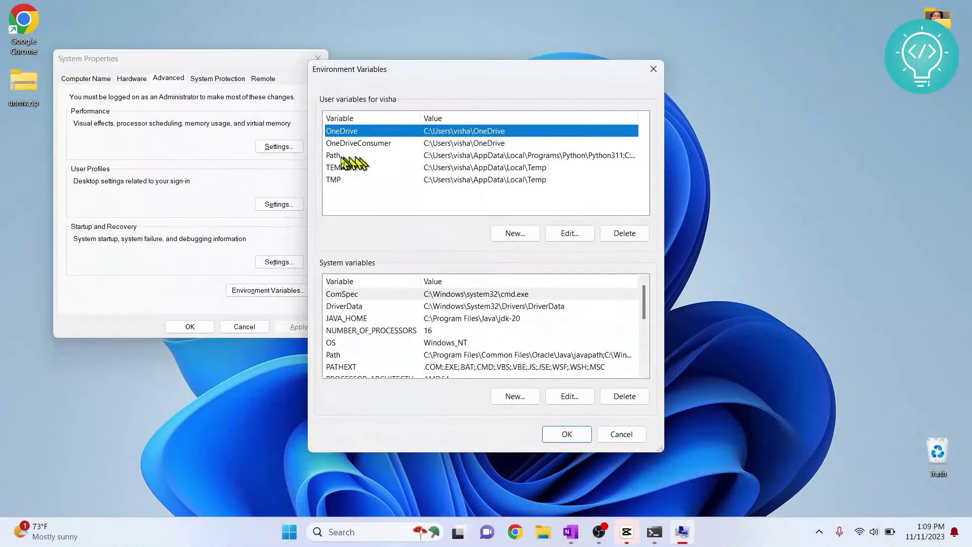
left_click(346, 156)
left_click(566, 234)
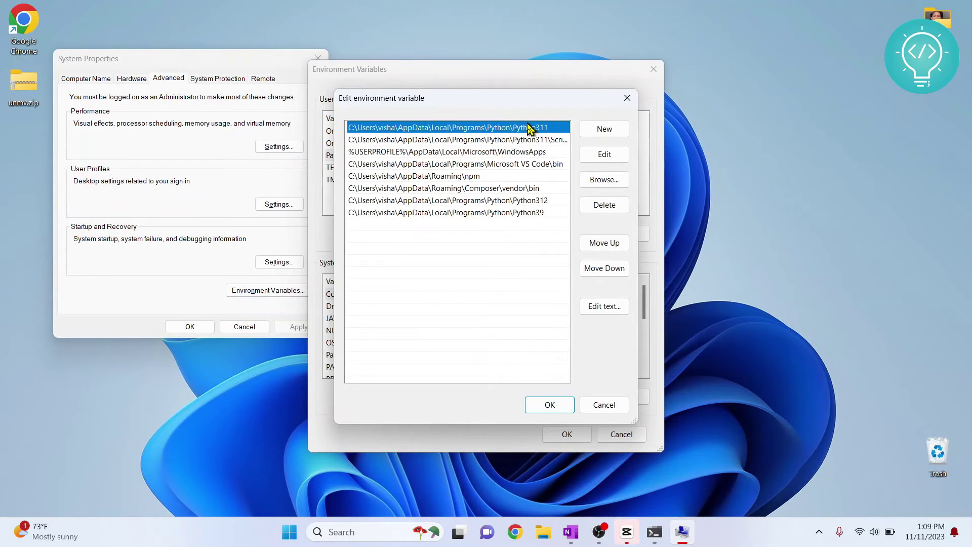
- Look over the Composer and Python312 entries, then copy the Python39 entry's path
left_click(532, 189)
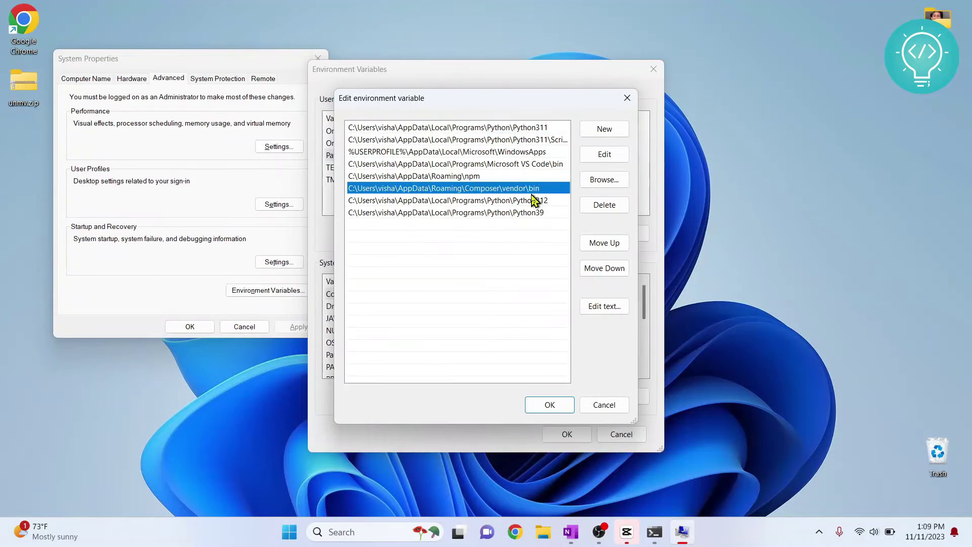
left_click(532, 200)
left_click(523, 214)
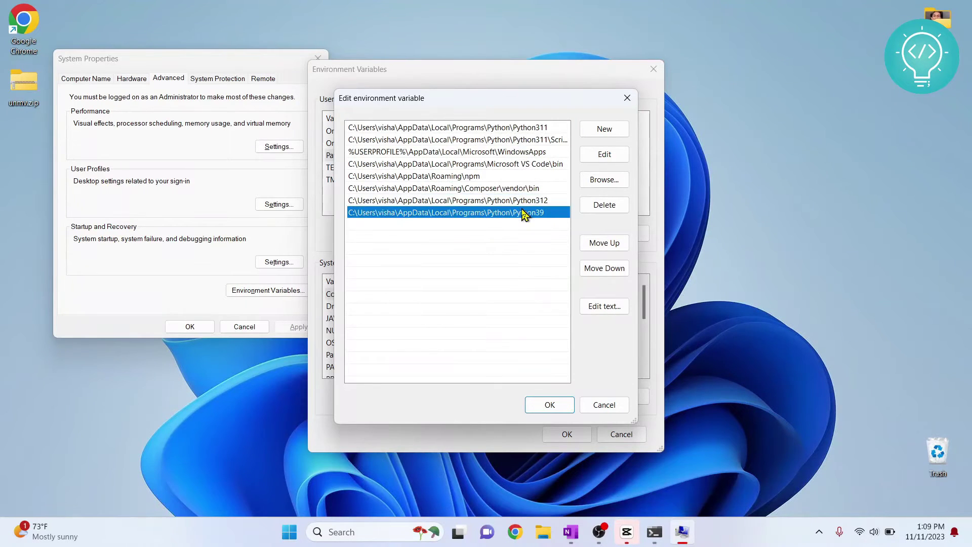
left_click(524, 214)
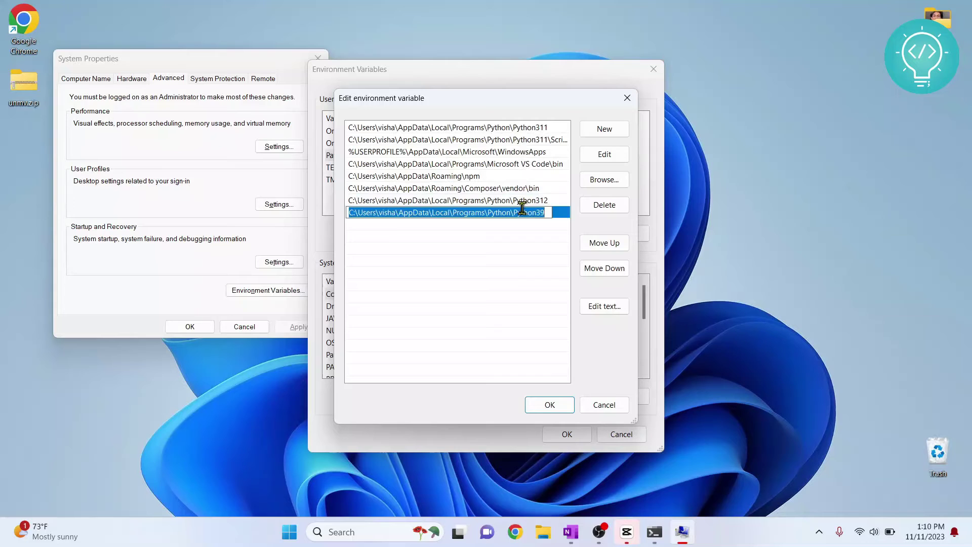
left_click(520, 243)
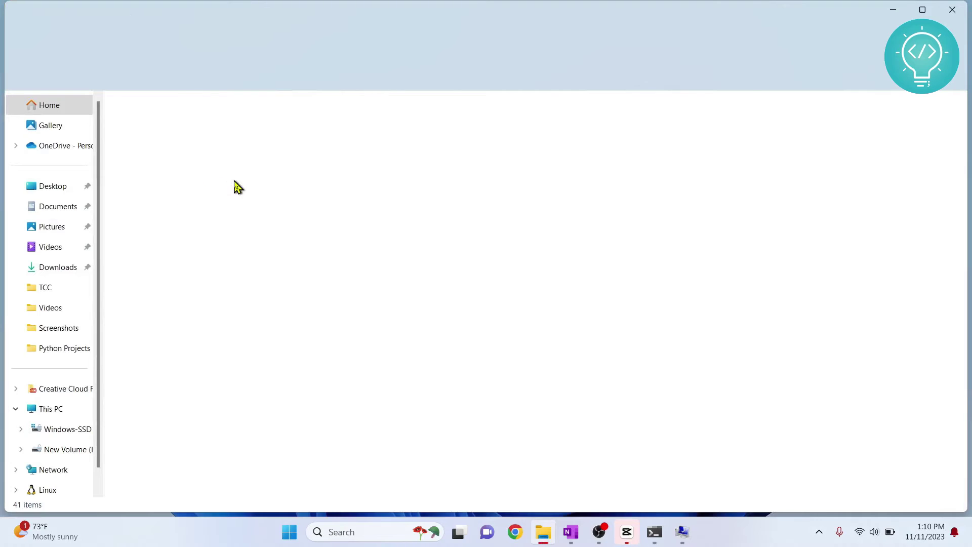
- Paste the Python39 path into Explorer's address bar, trimmed to the parent Python folder
left_click(371, 42)
type("C:\\Users\\visha\\AppData\\Local\\Programs\\Python\\Python39")
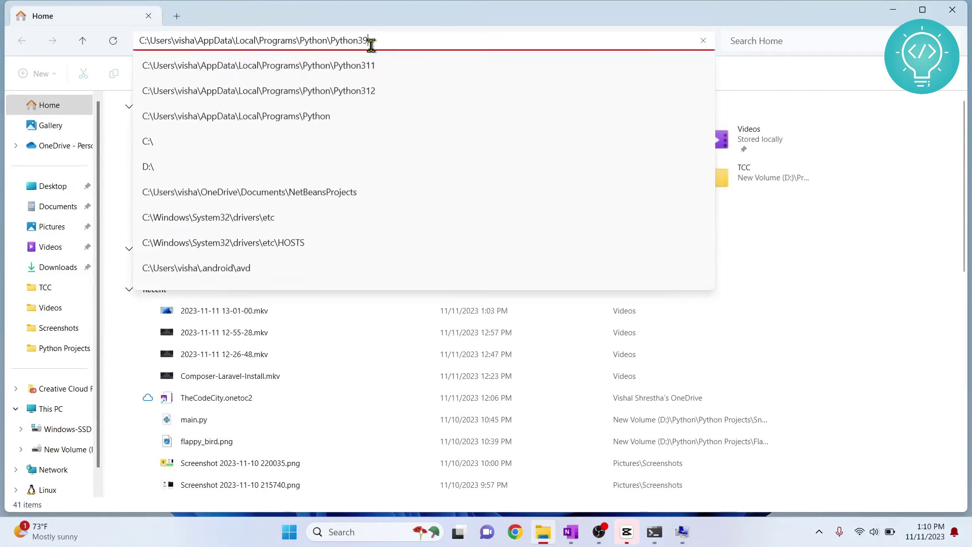
key("Delete")
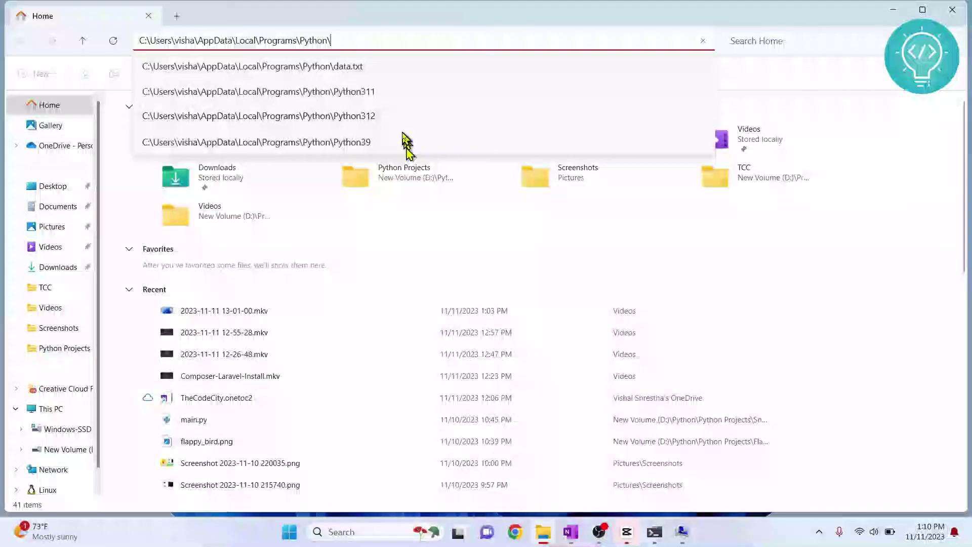
key("Return")
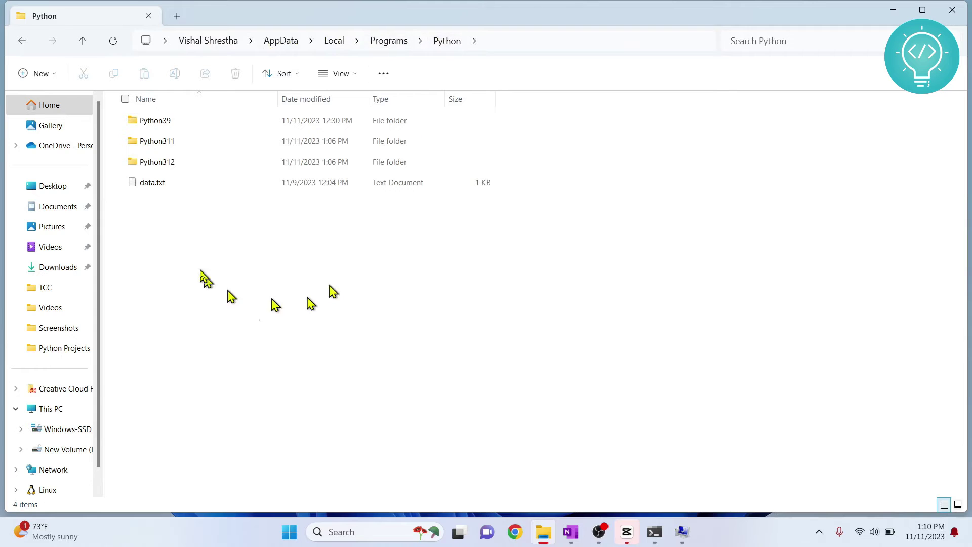
- Open the Python39 folder and copy its full address bar path
double_click(197, 127)
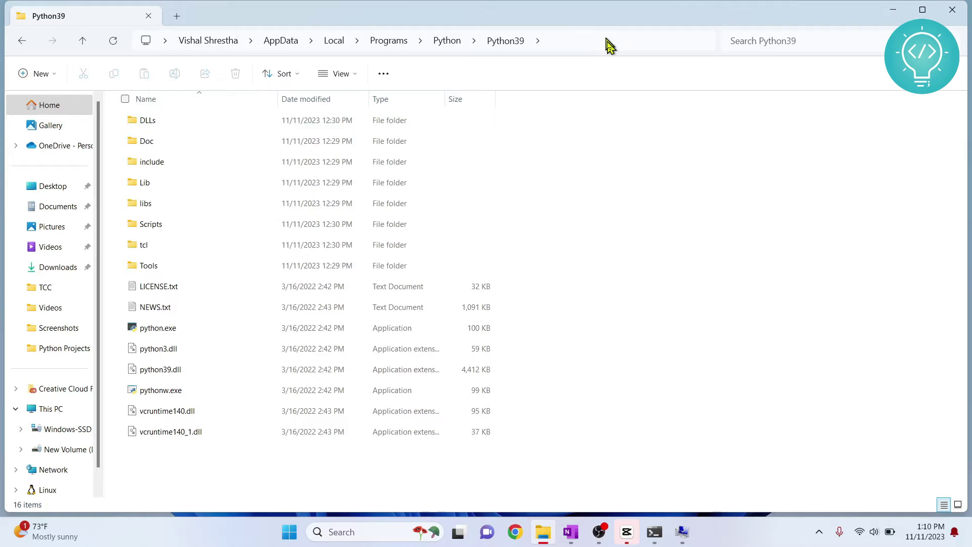
left_click(608, 40)
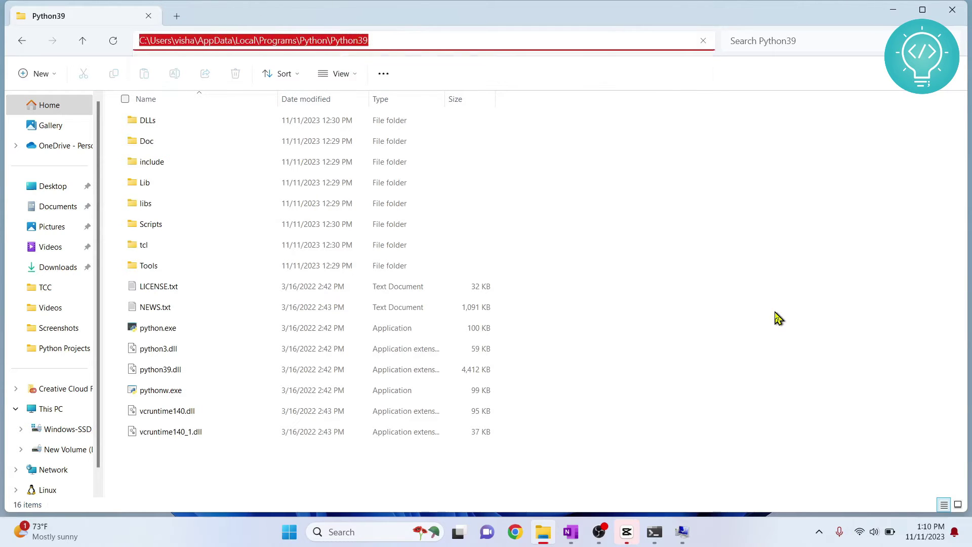
key("Escape")
key("alt+Tab")
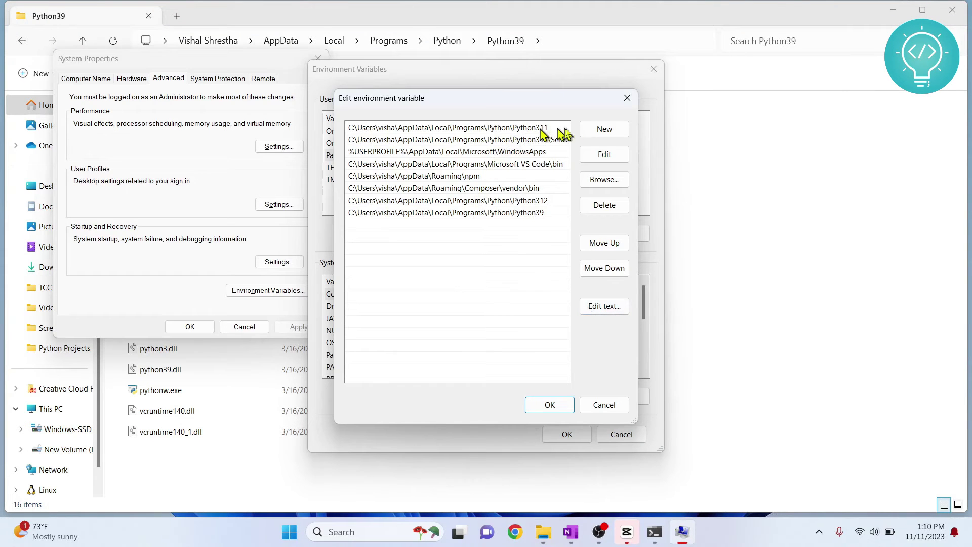
- Add the pasted Python39 path to Path, delete the duplicate, and confirm both dialogs
left_click(603, 129)
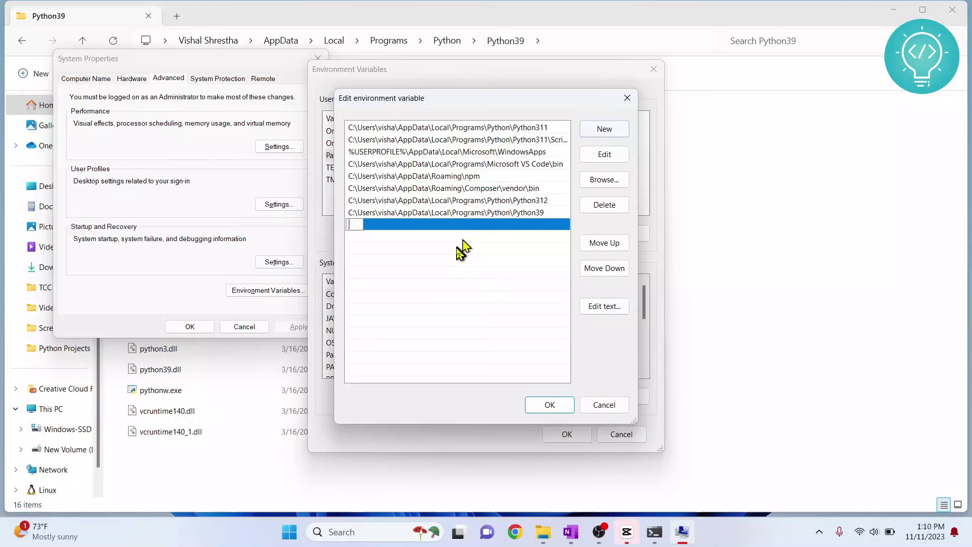
type("C:\\Users\\visha\\AppData\\Local\\Programs\\Python\\Python39")
key("Return")
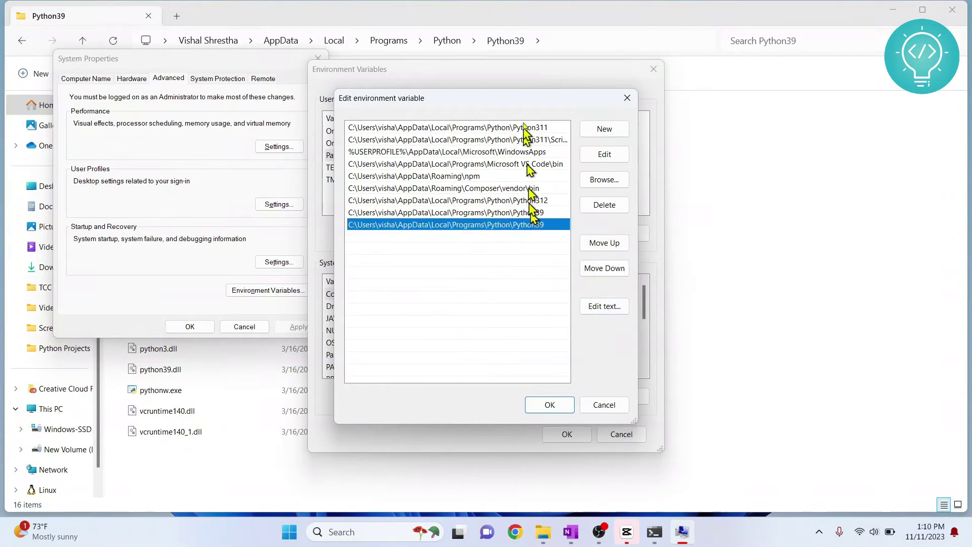
left_click(603, 205)
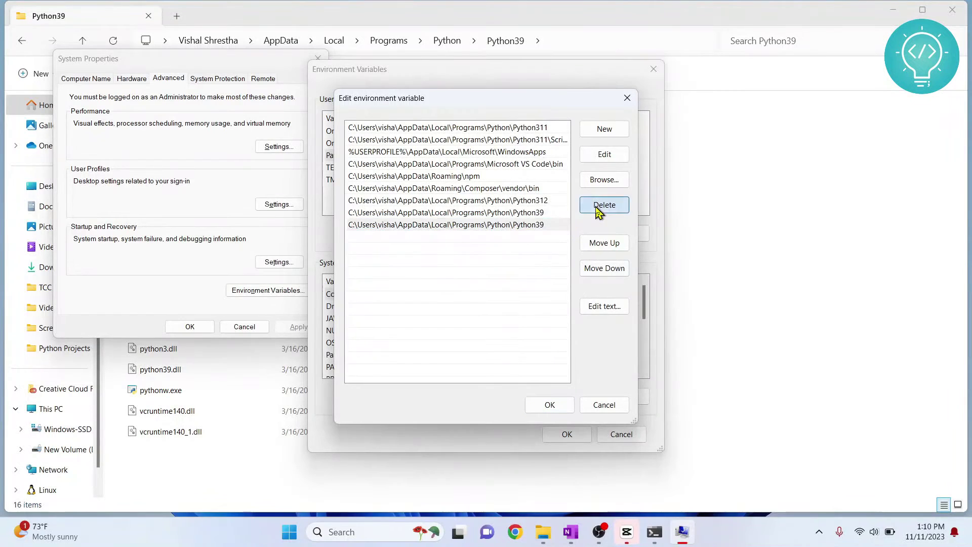
left_click(551, 404)
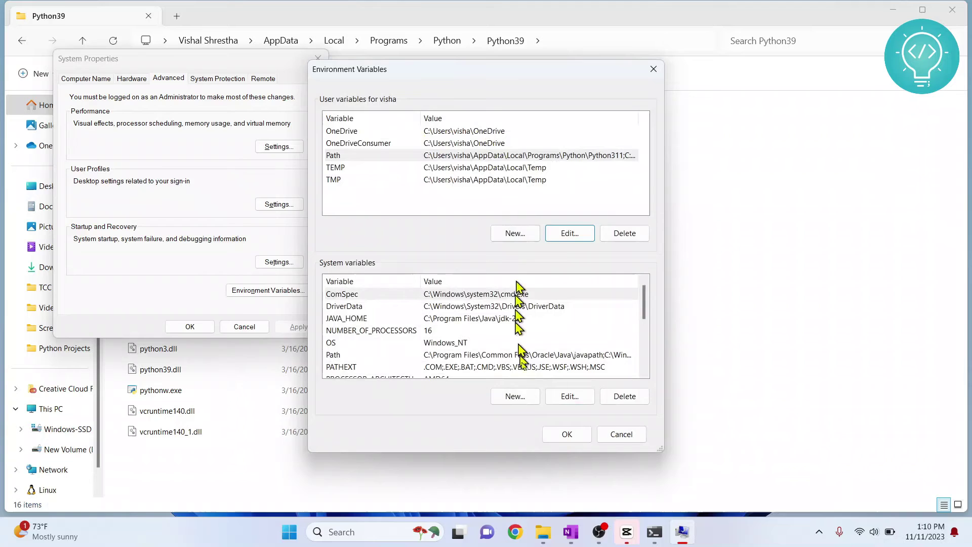
left_click(567, 433)
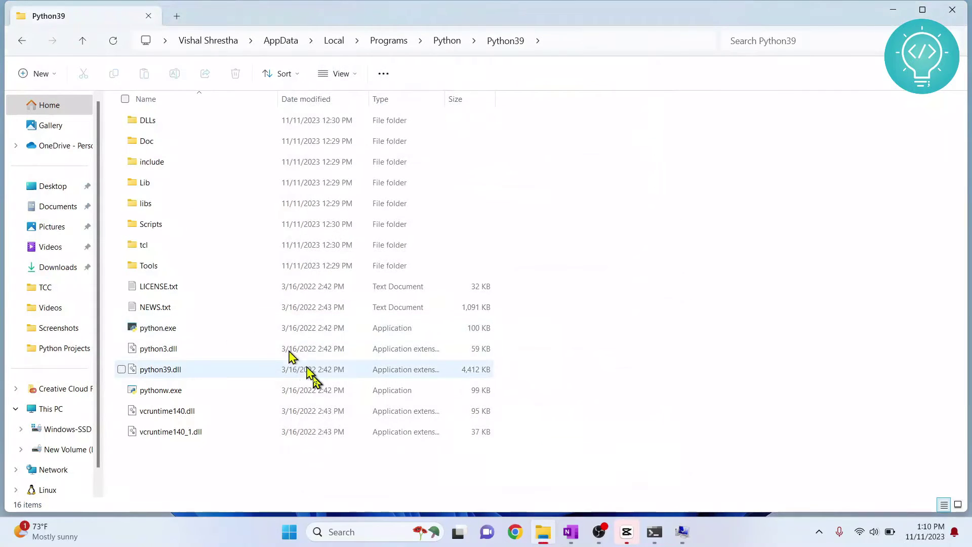
- In Command Prompt, check the python31, python and python32 versions
key("alt+Tab")
key("Tab")
key("Return")
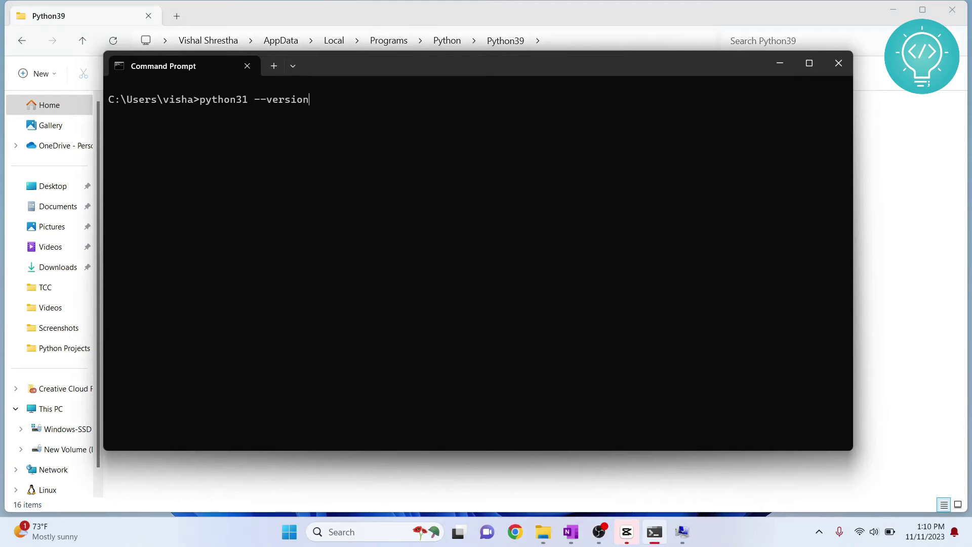
type("python --version")
key("Return")
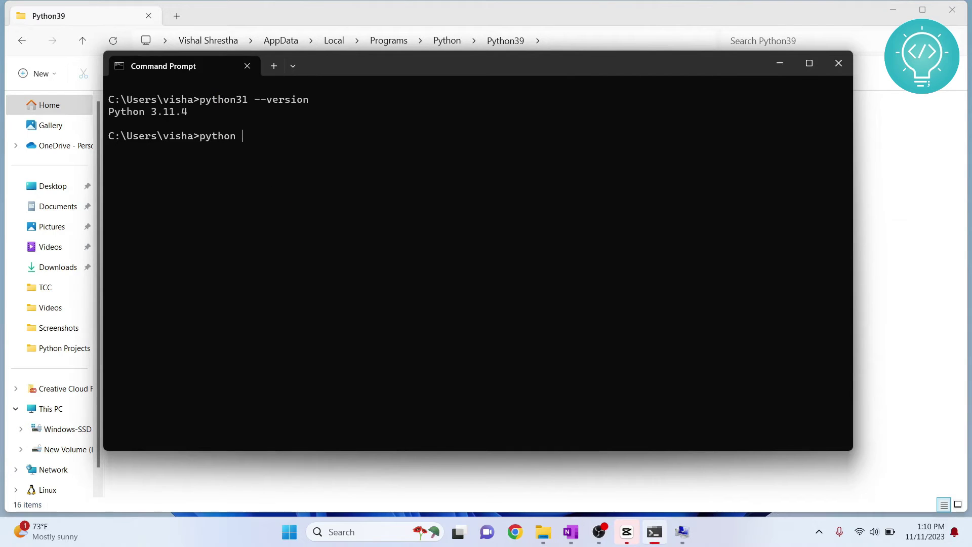
key("Return")
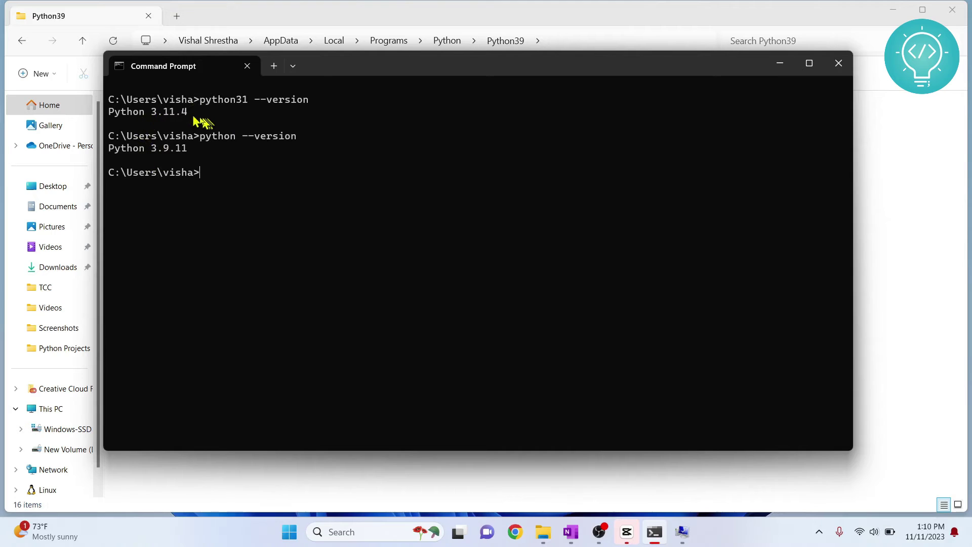
type("python --version")
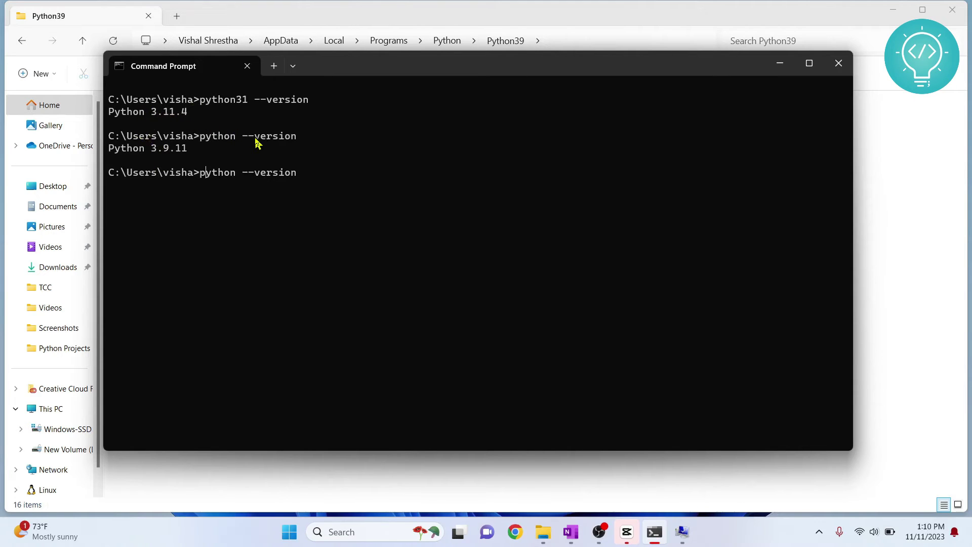
type("32")
key("Return")
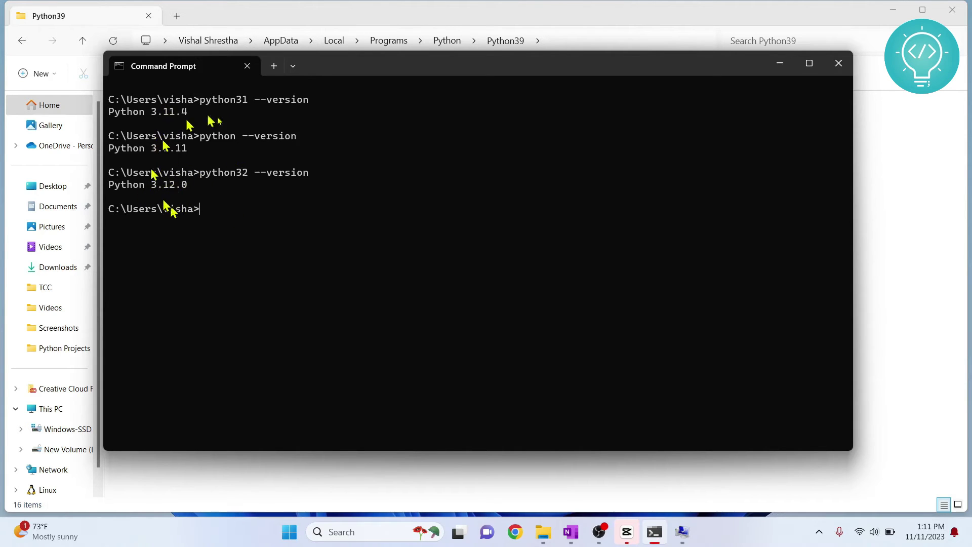
- Rerun python --version to confirm 3.9.11, and move Explorer up to the Python folder
left_click(398, 6)
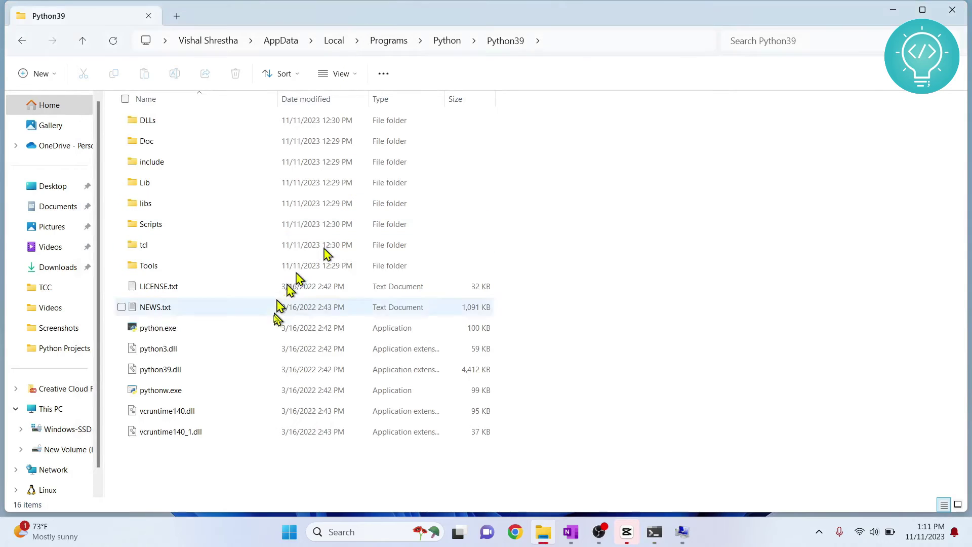
key("alt+Tab")
key("Up")
key("Up")
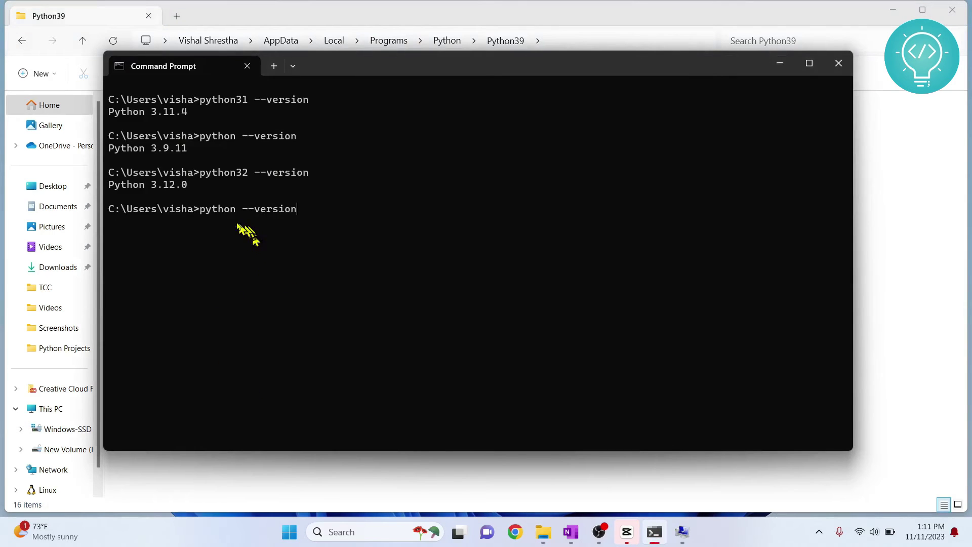
key("Return")
key("alt+Tab")
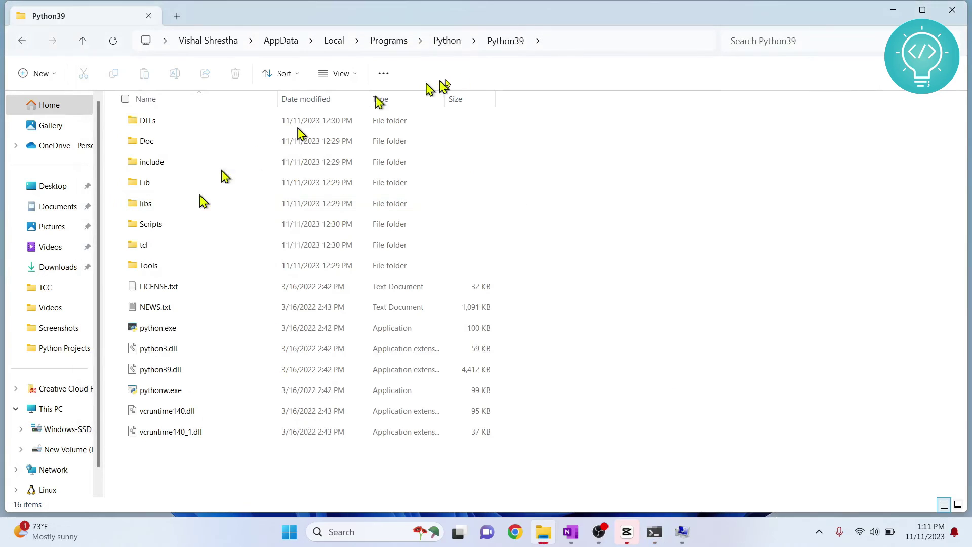
left_click(446, 39)
key("alt+Tab")
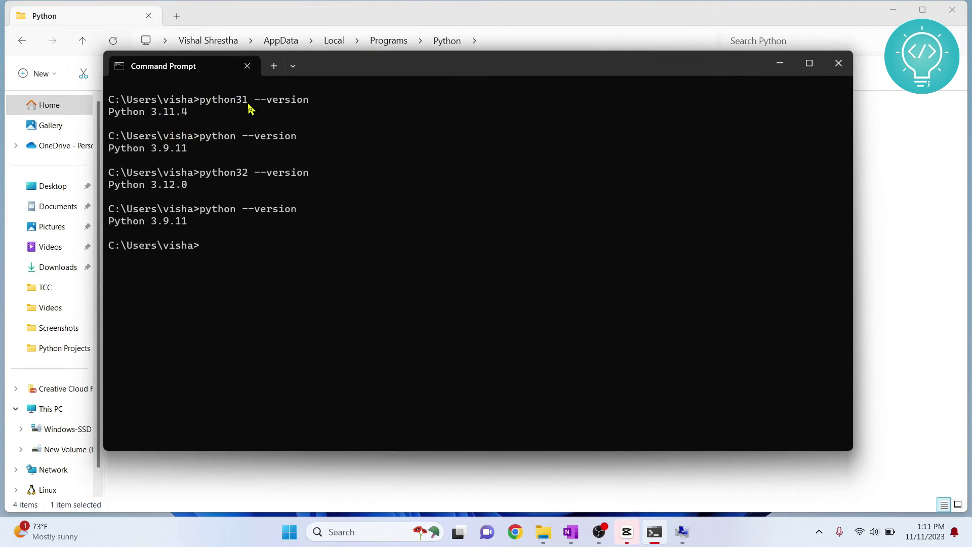
- In the Python311 folder, rename python31.exe to python.exe
key("alt+Tab")
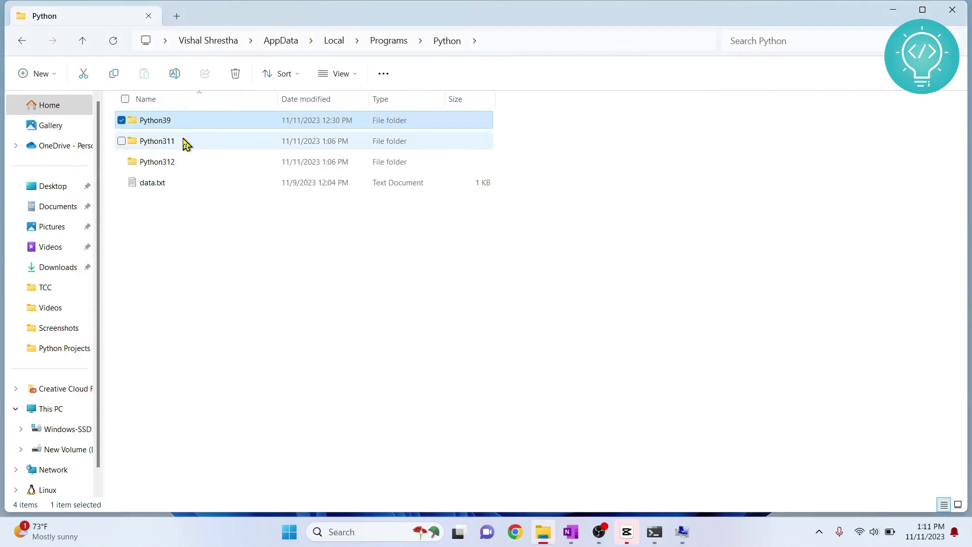
double_click(186, 143)
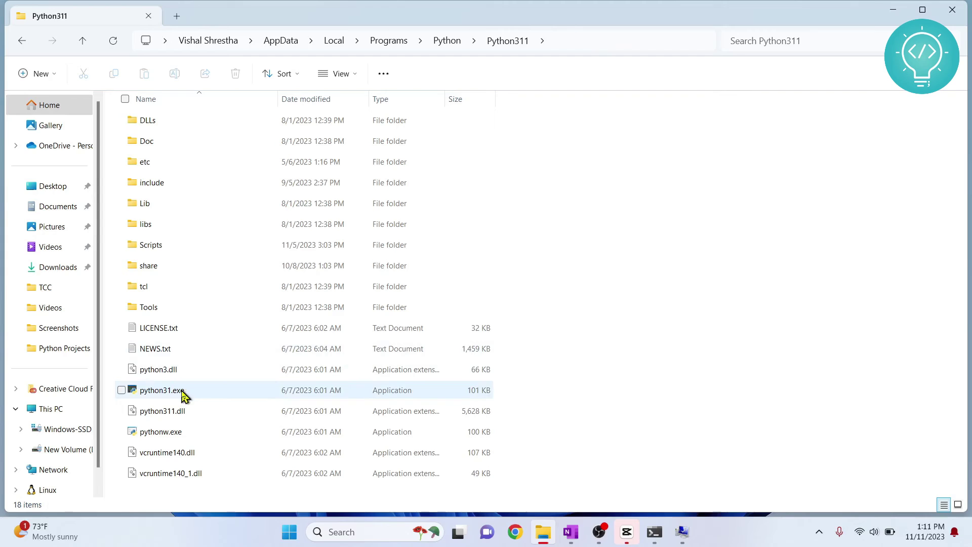
left_click(182, 389)
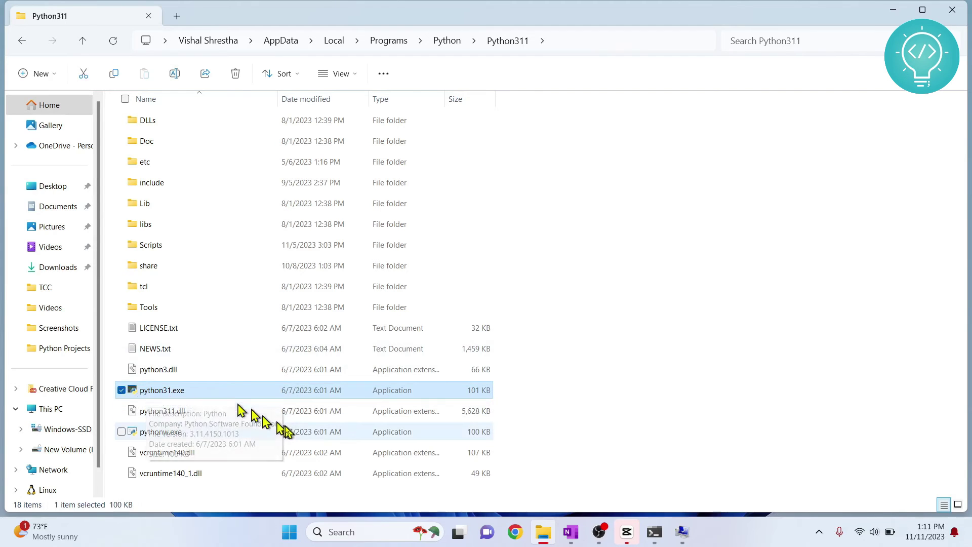
key("F2")
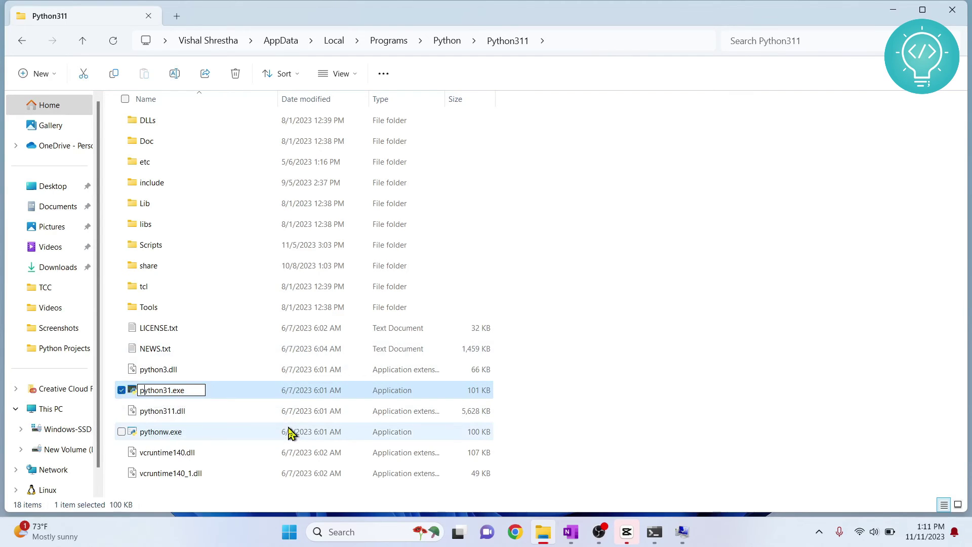
key("Return")
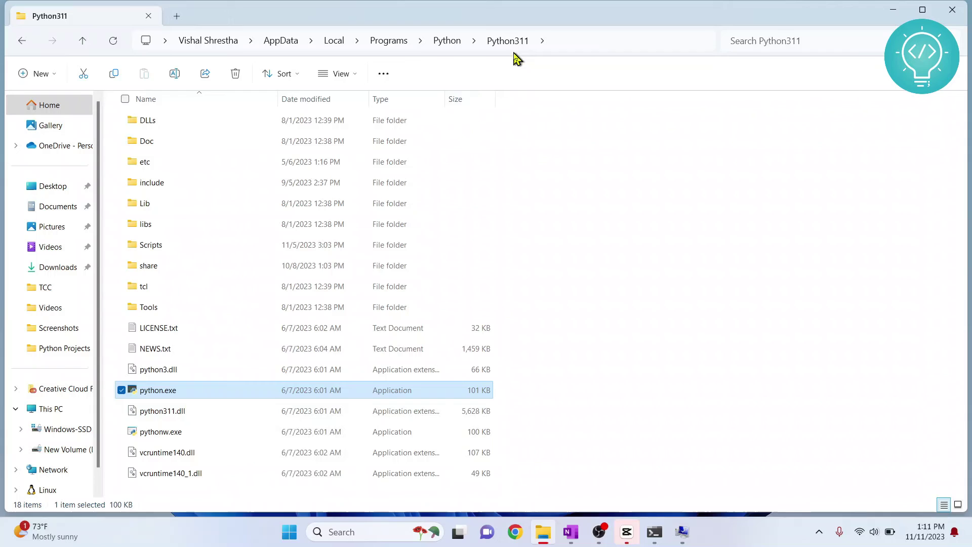
key("alt+Tab")
key("alt+Tab")
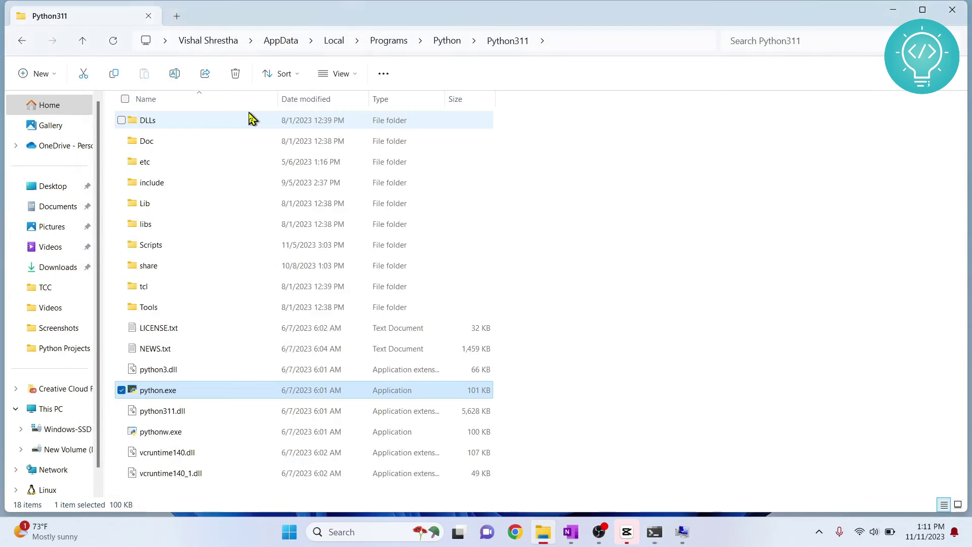
- Rename the file back to python31.exe and confirm python31 reports 3.11.4
key("F2")
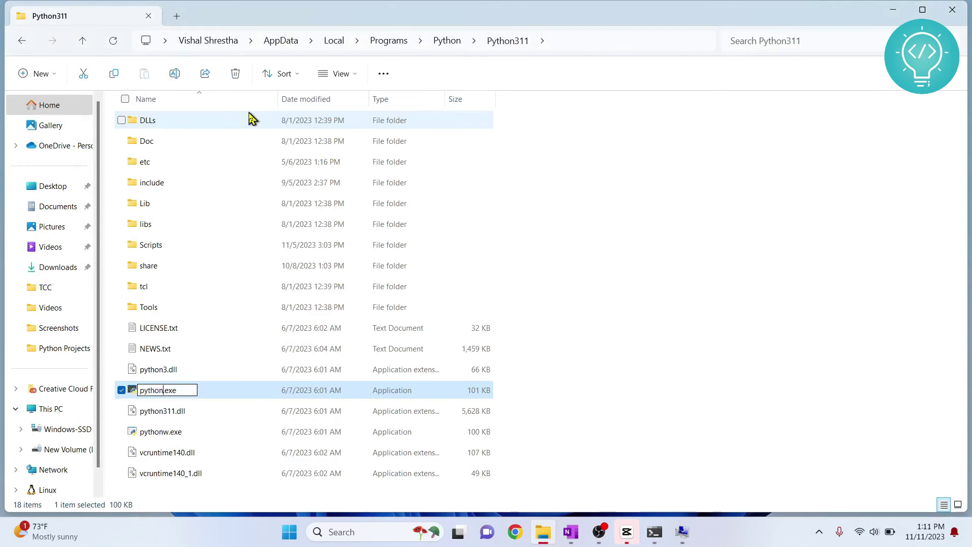
type("31")
key("Return")
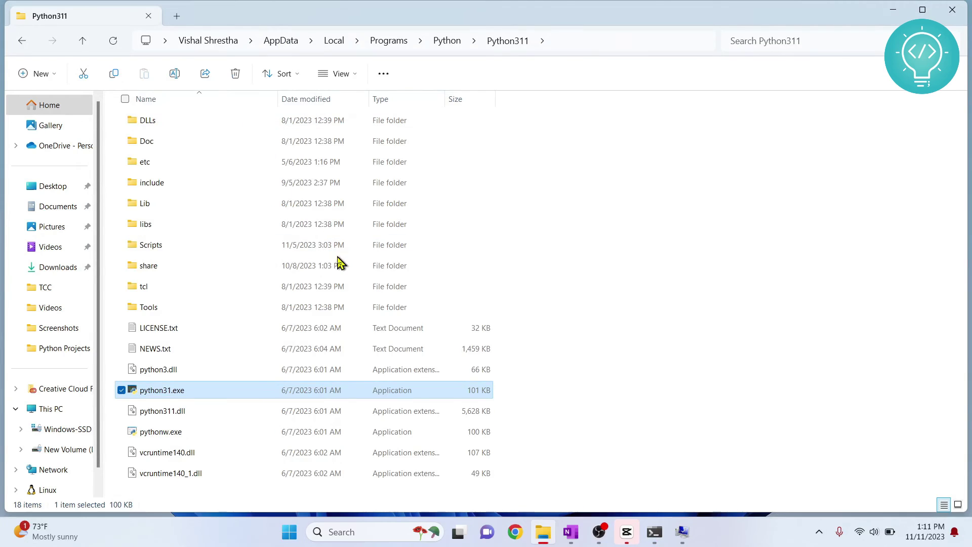
key("alt+Tab")
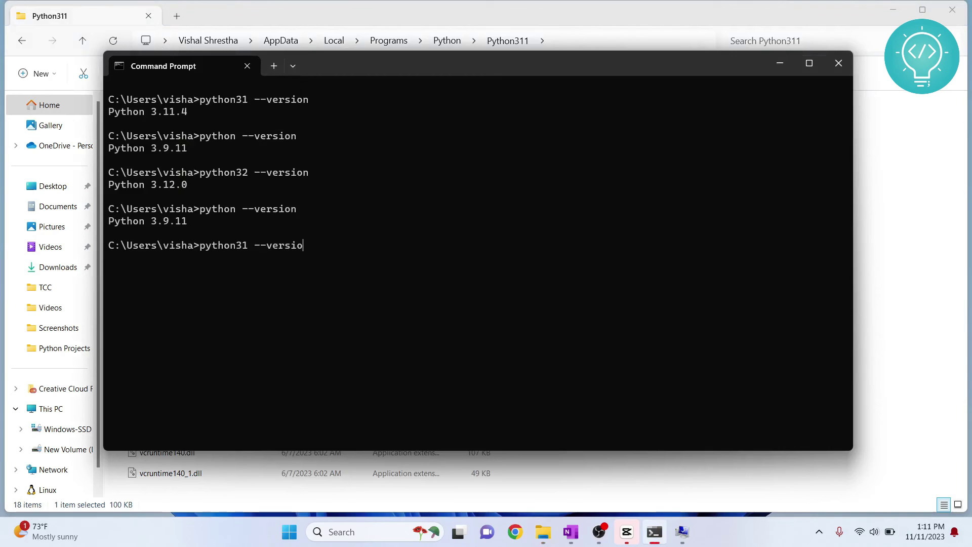
type("n")
key("Return")
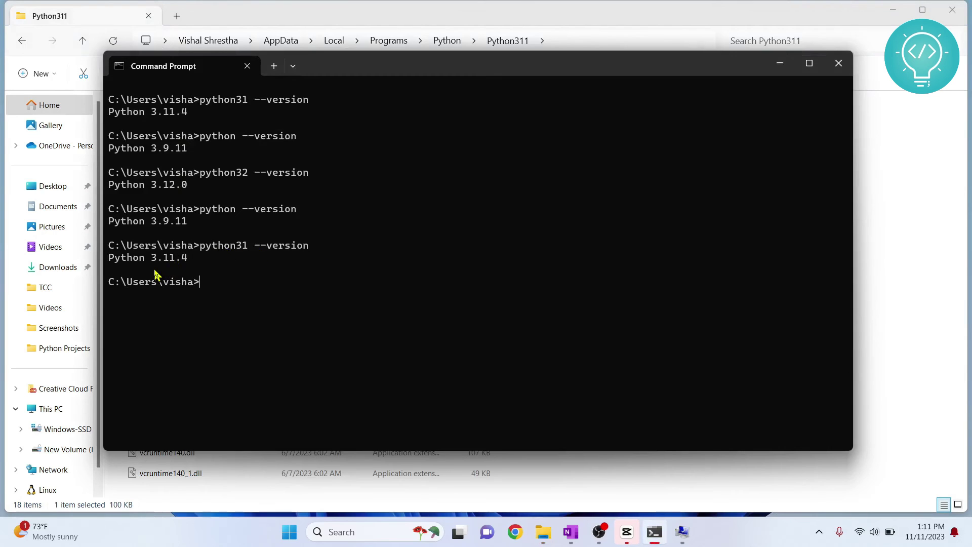
key("alt+Tab")
- Open the Python312 folder and select python32.exe to confirm its name
left_click(446, 40)
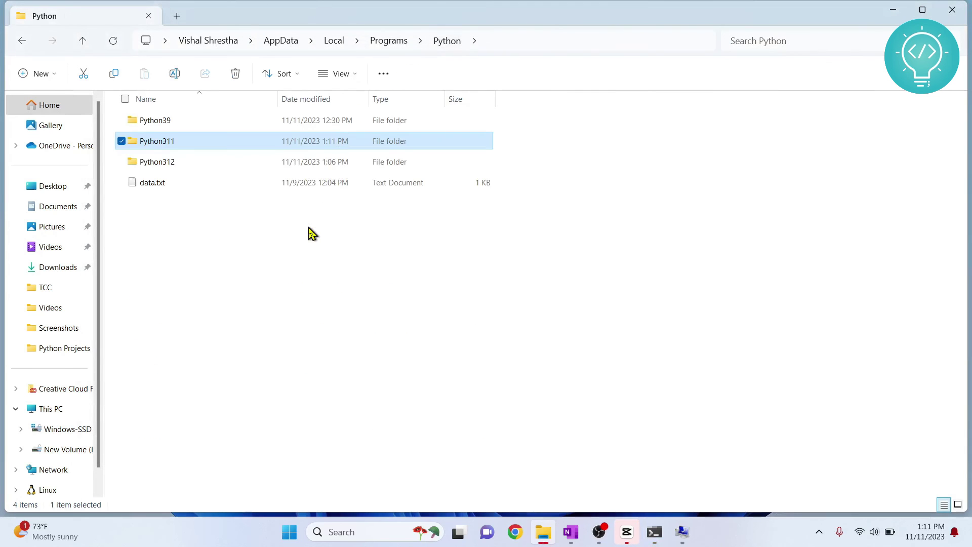
double_click(157, 162)
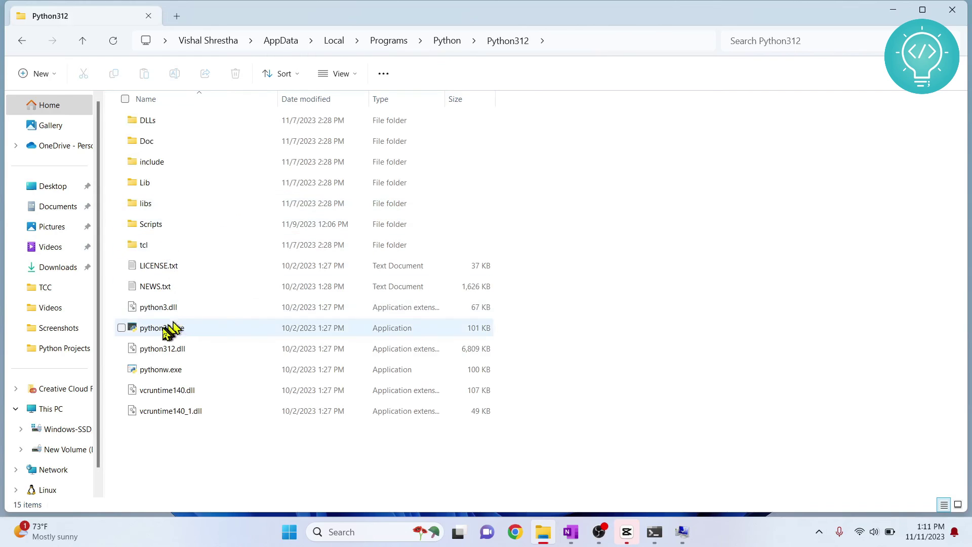
left_click(161, 327)
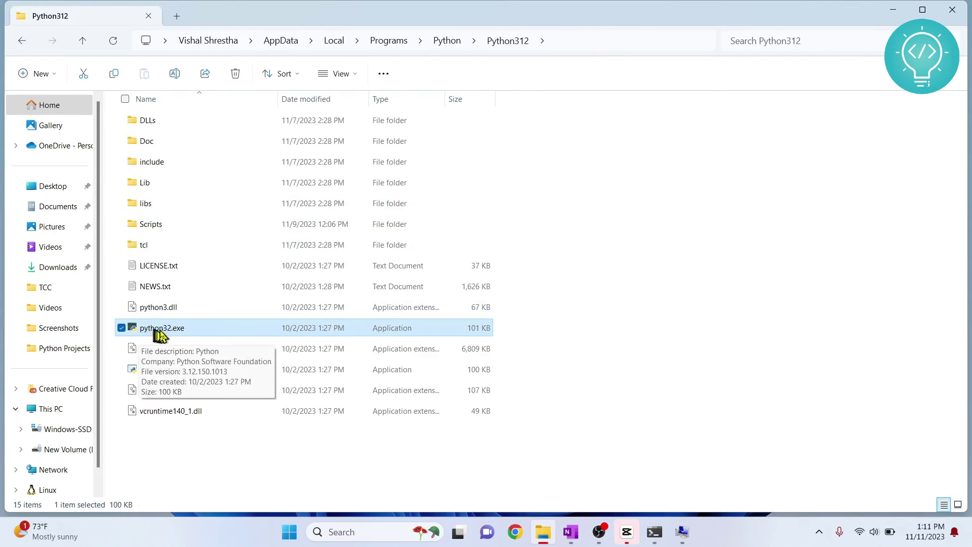
key("alt+Tab")
key("alt+Tab")
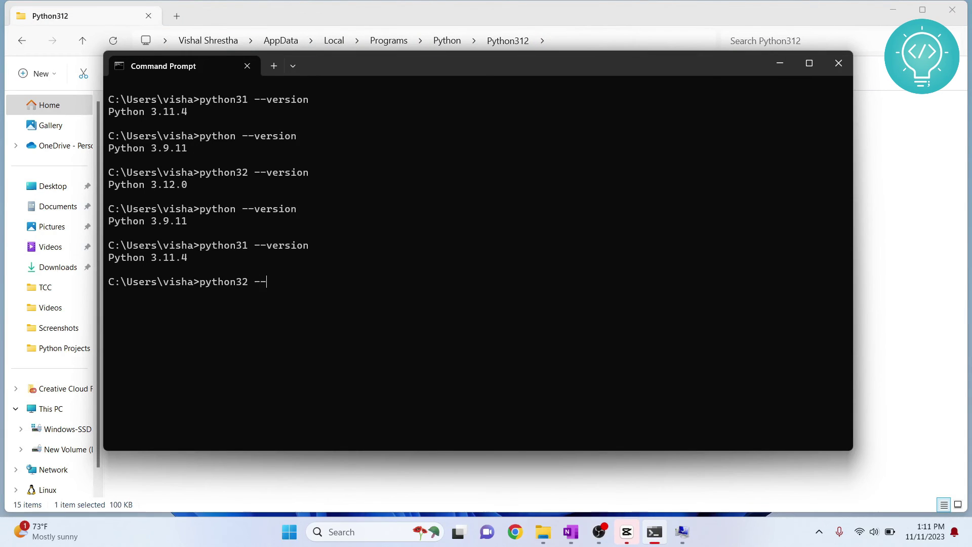
type("version")
- Run python32 --version to get Python 3.12.0, then highlight and deselect python32
key("Return")
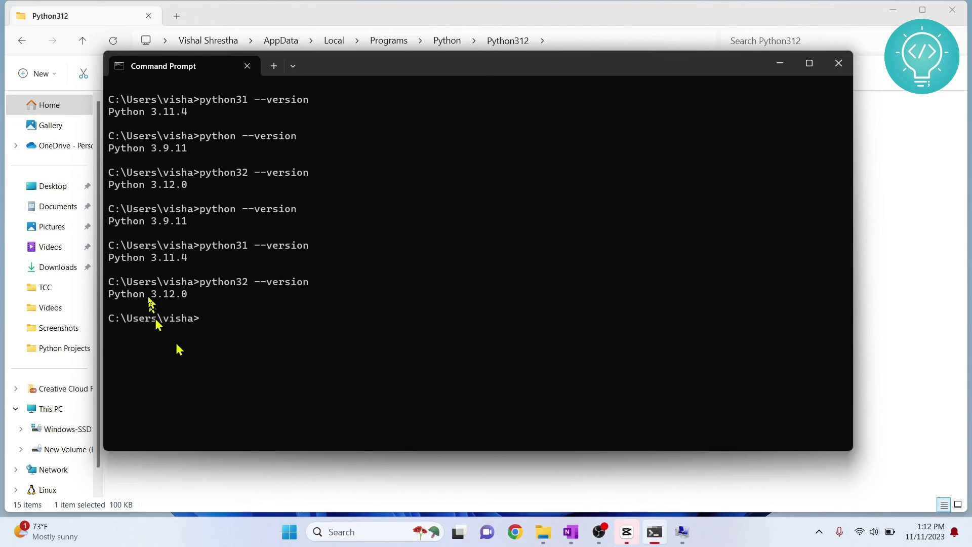
key("alt+Tab")
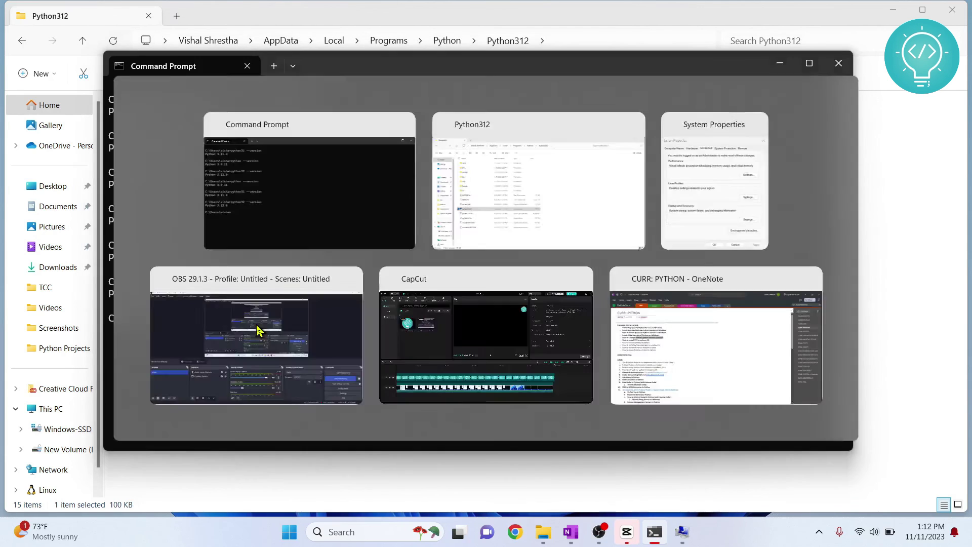
key("alt+Tab")
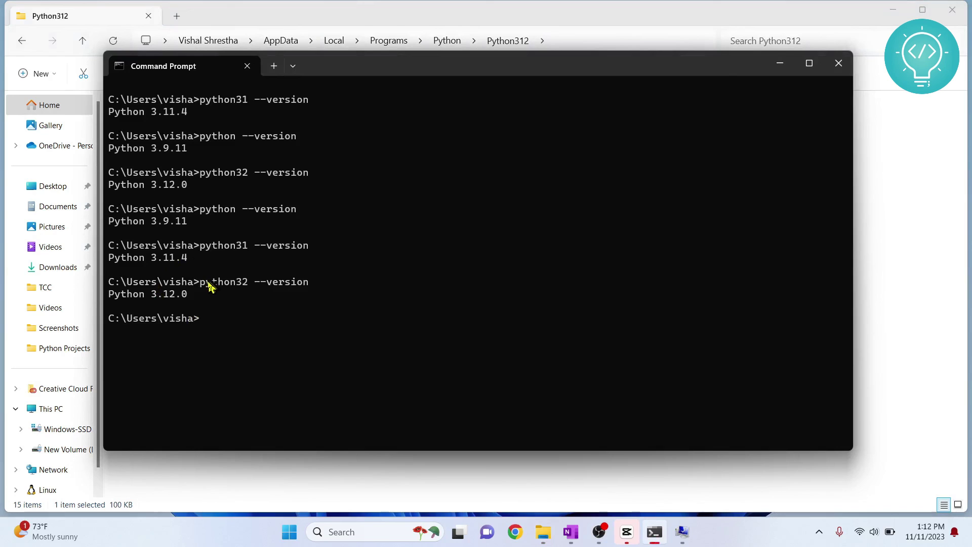
left_click_drag(201, 286, 246, 292)
key("alt+Tab")
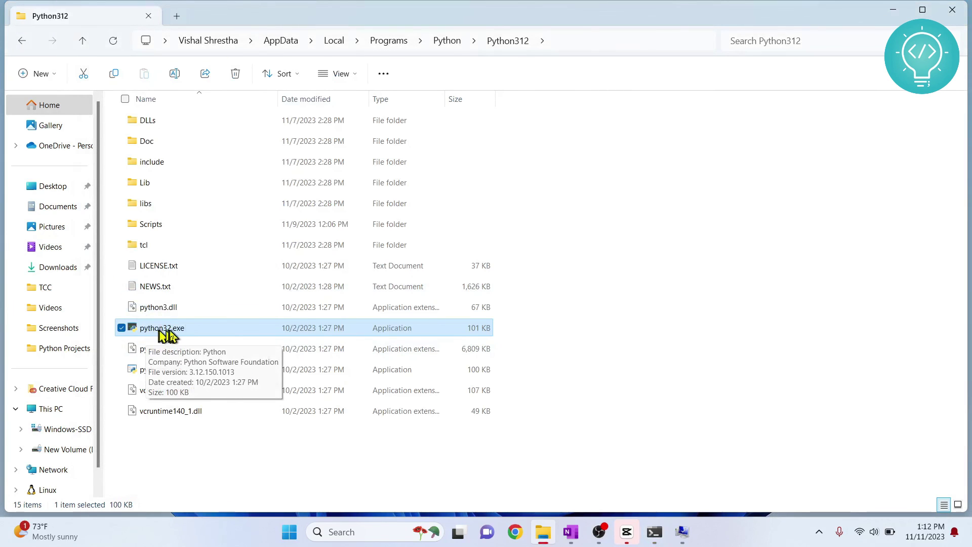
key("alt+Tab")
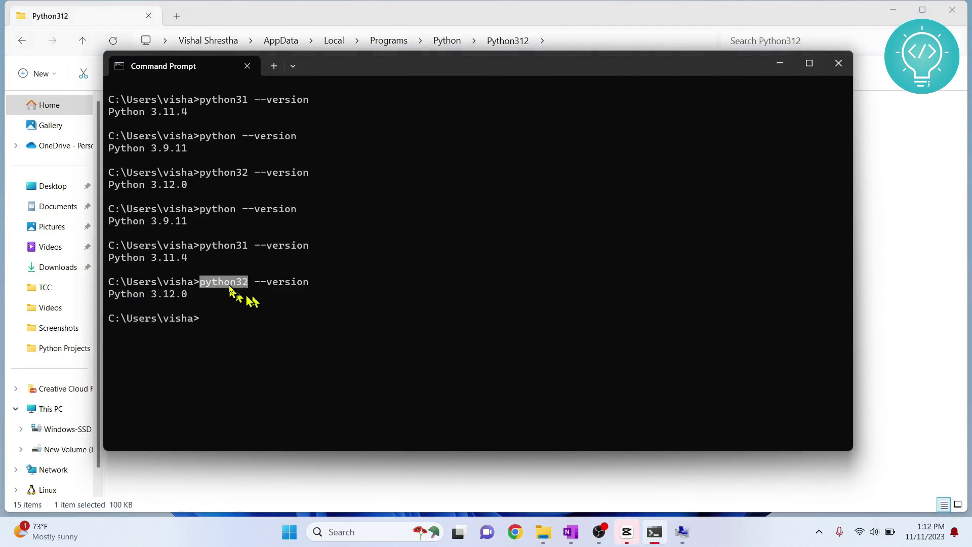
left_click(242, 332)
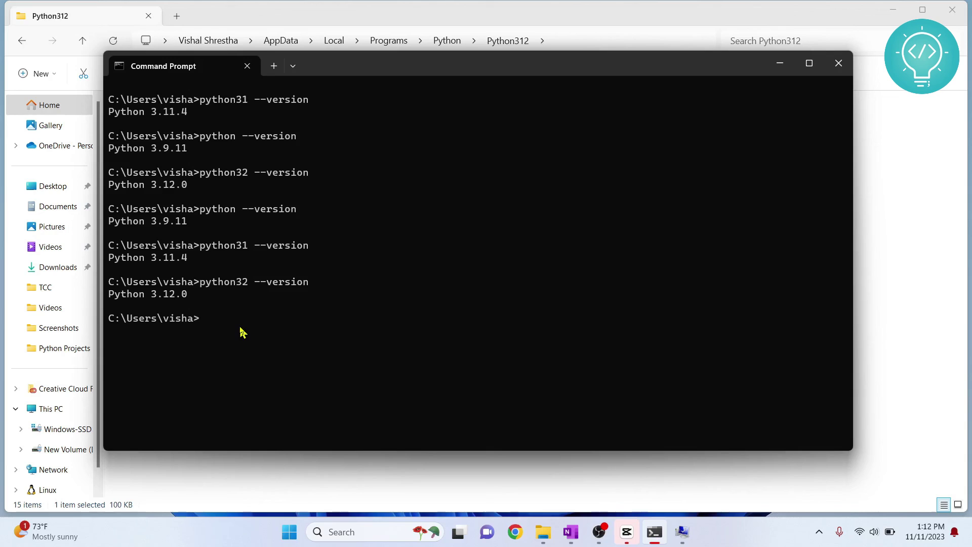